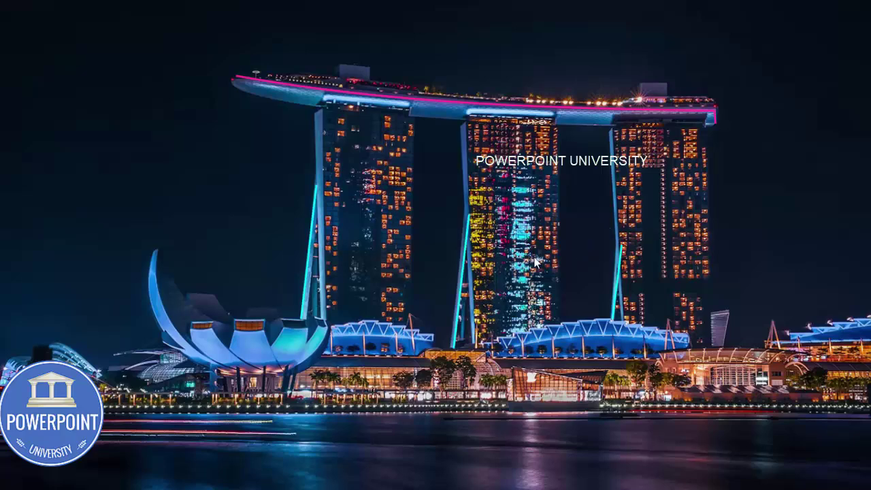
Step: Copy the light column's wipe animation onto the top-deck neon outline with Animation Painter
{"action": "key", "text": "Escape"}
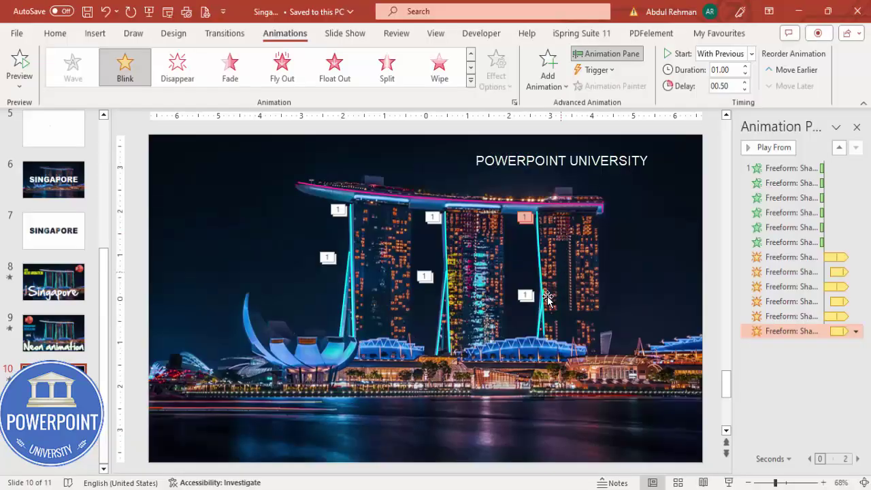
{"action": "left_click", "coordinate": [488, 205]}
{"action": "left_click", "coordinate": [447, 245]}
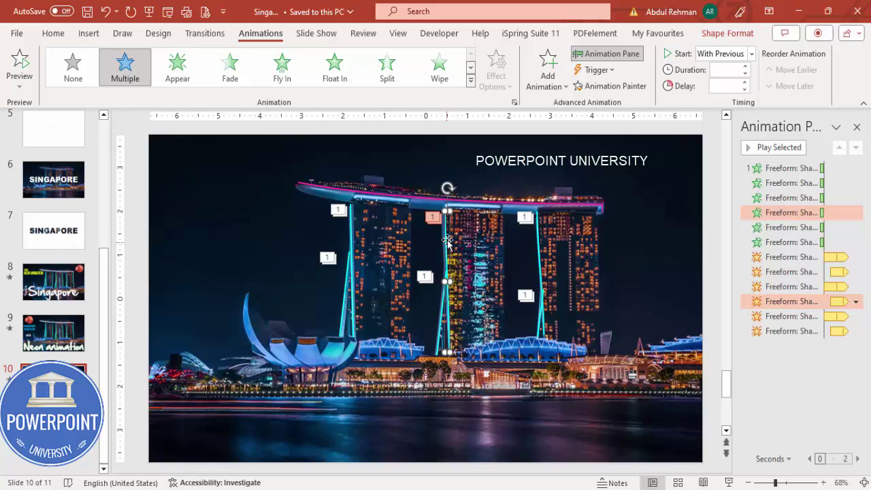
{"action": "left_click", "coordinate": [637, 86]}
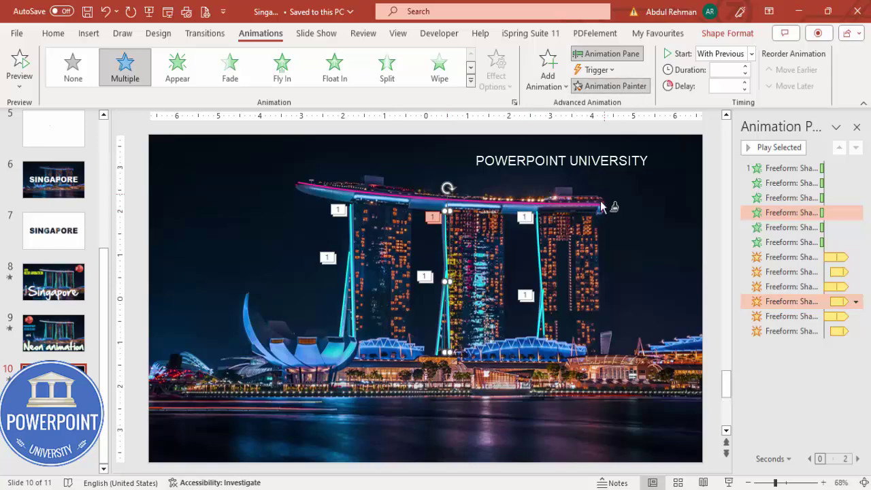
{"action": "left_click", "coordinate": [597, 209]}
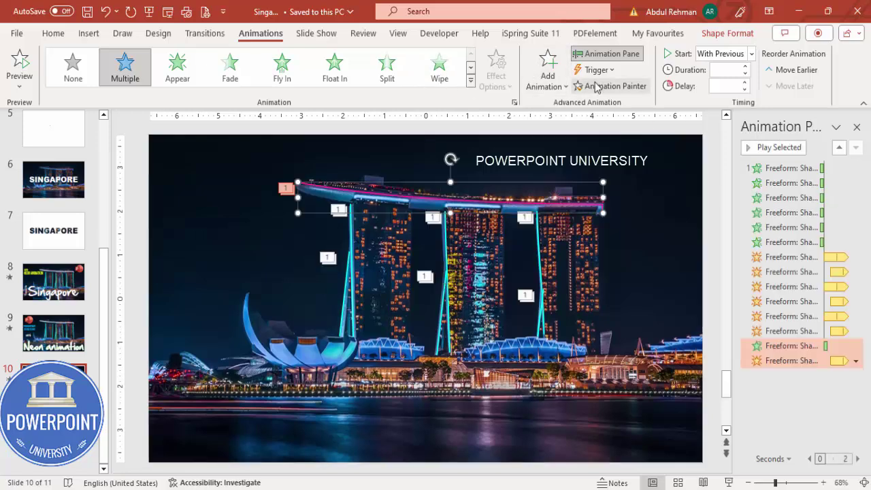
Step: Set the top deck's wipe direction to From Right and preview the slide show
{"action": "left_click", "coordinate": [769, 346]}
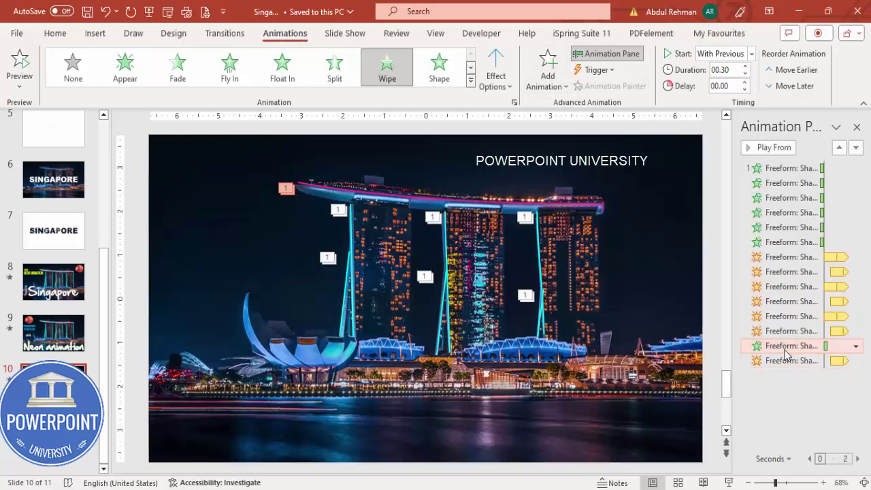
{"action": "left_click", "coordinate": [494, 78]}
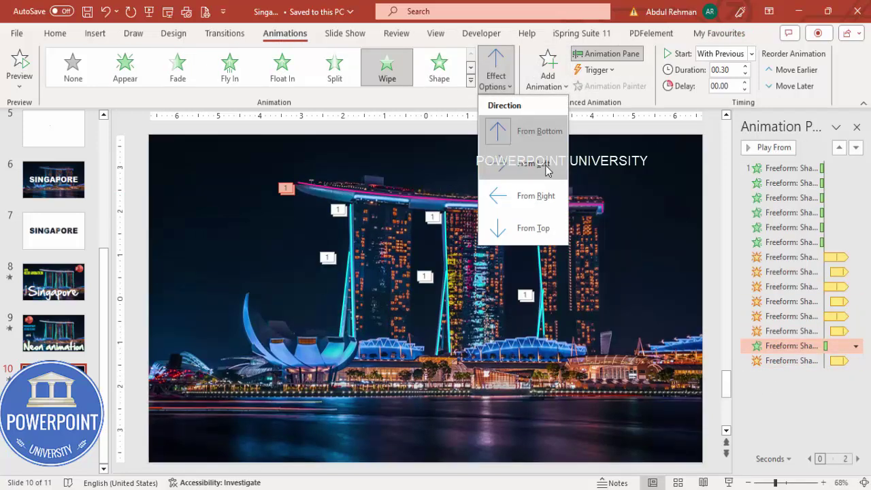
{"action": "left_click", "coordinate": [545, 198]}
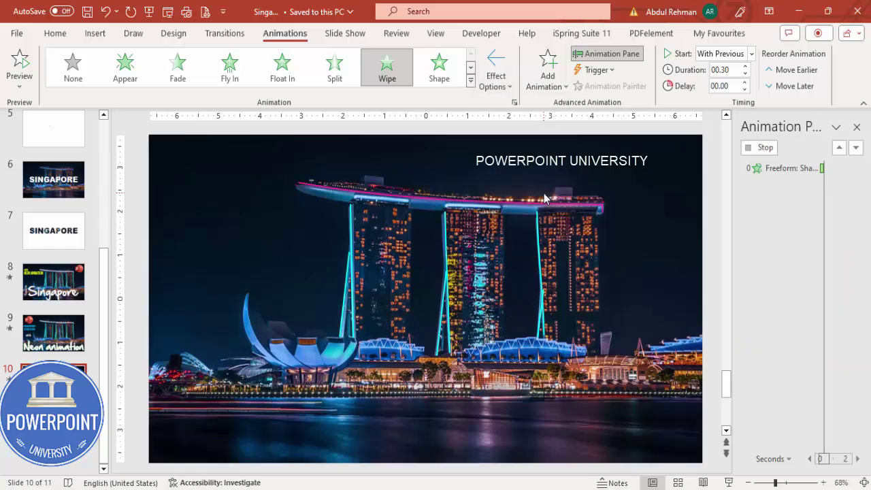
{"action": "left_click", "coordinate": [728, 483]}
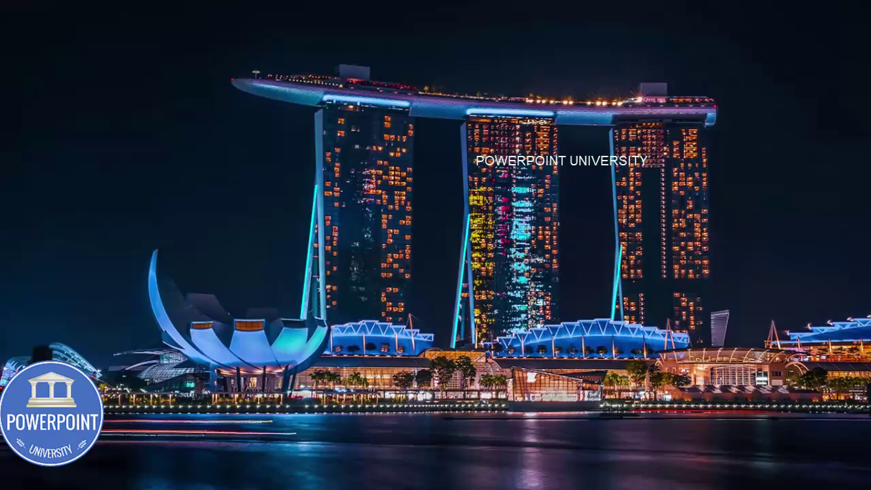
Step: Exit the full-screen preview and select the background photo on slide 10
{"action": "key", "text": "Escape"}
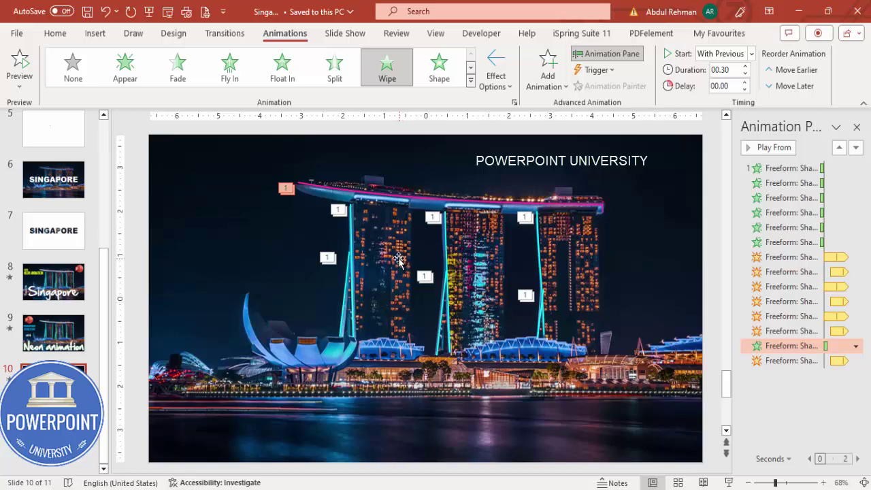
{"action": "left_click", "coordinate": [398, 256]}
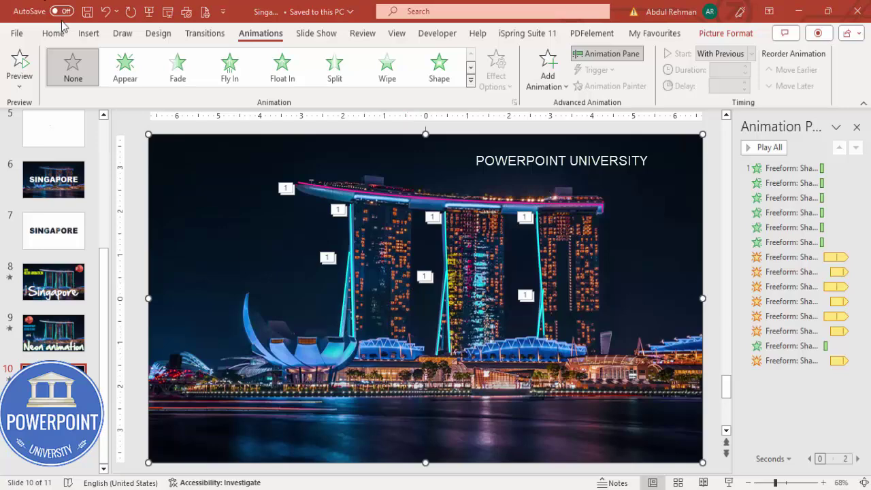
Step: Draw a text box across the lower photo for the 'Singapore' title
{"action": "left_click", "coordinate": [88, 33]}
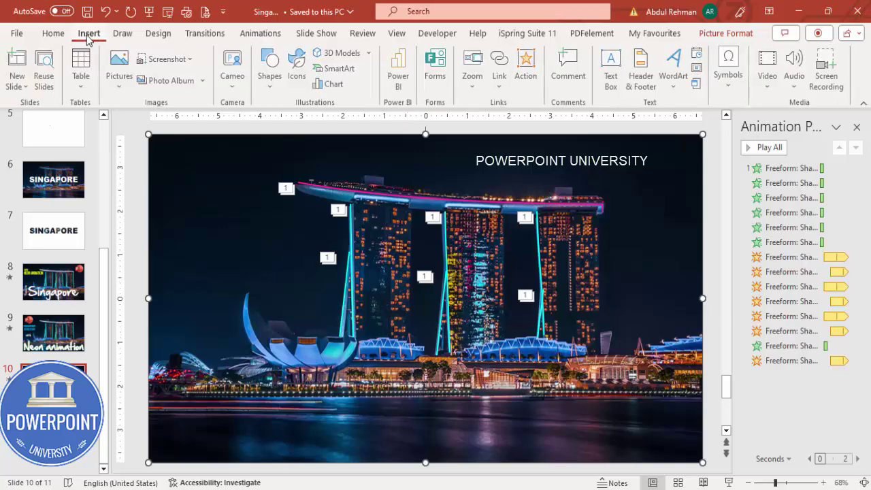
{"action": "left_click", "coordinate": [612, 63]}
{"action": "left_click_drag", "start_coordinate": [257, 386], "coordinate": [568, 405]}
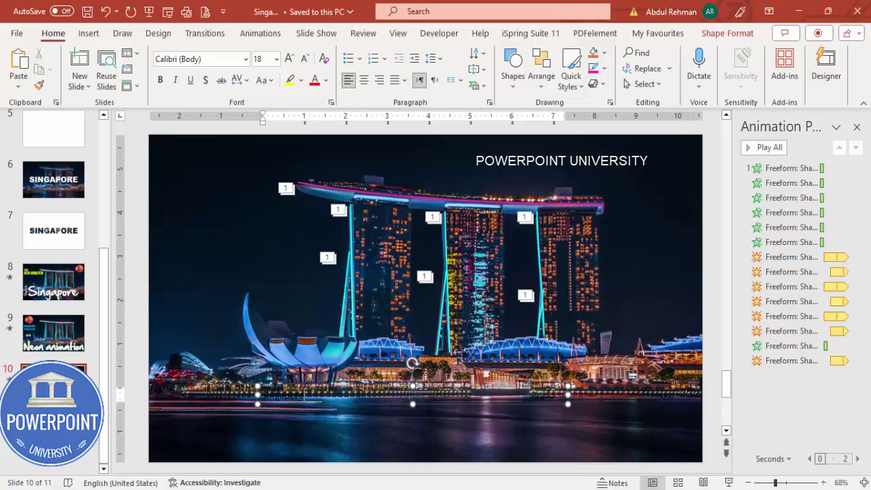
{"action": "key", "text": "Escape"}
Step: Make the Singapore text white, in Hand Of Sean font, and centre-aligned
{"action": "left_click", "coordinate": [326, 81]}
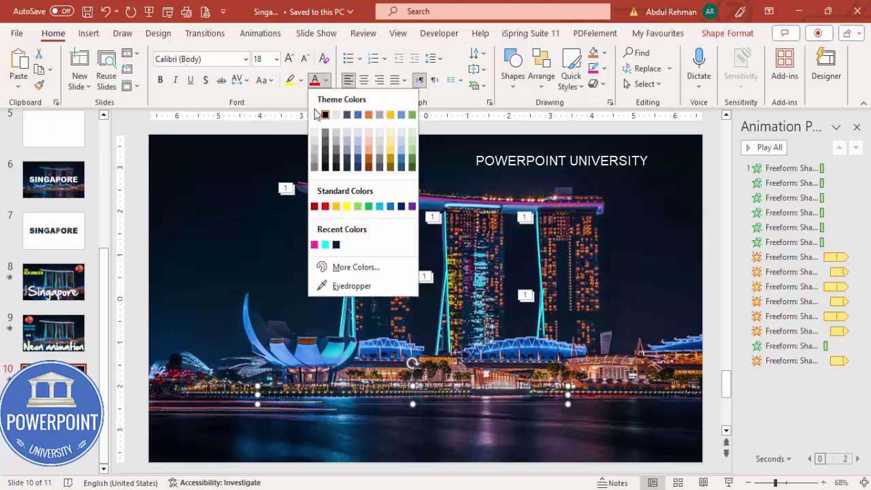
{"action": "left_click", "coordinate": [317, 112]}
{"action": "left_click", "coordinate": [224, 59]}
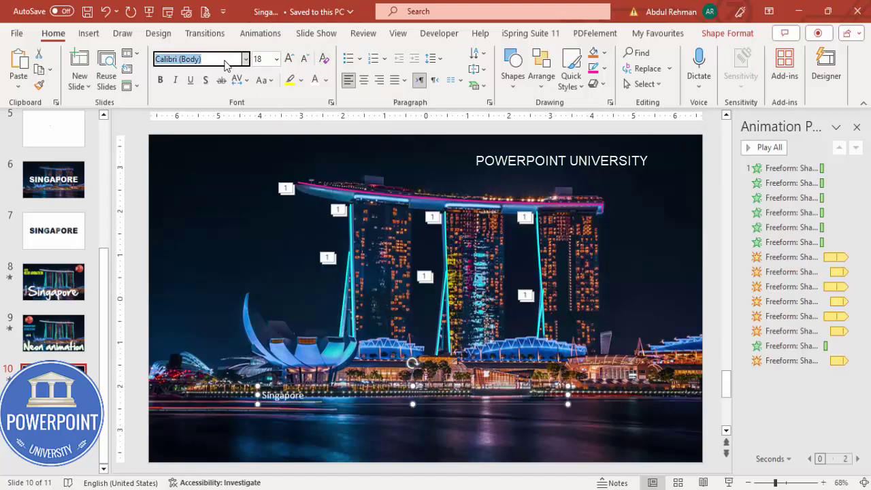
{"action": "type", "text": "Hand Of Sean"}
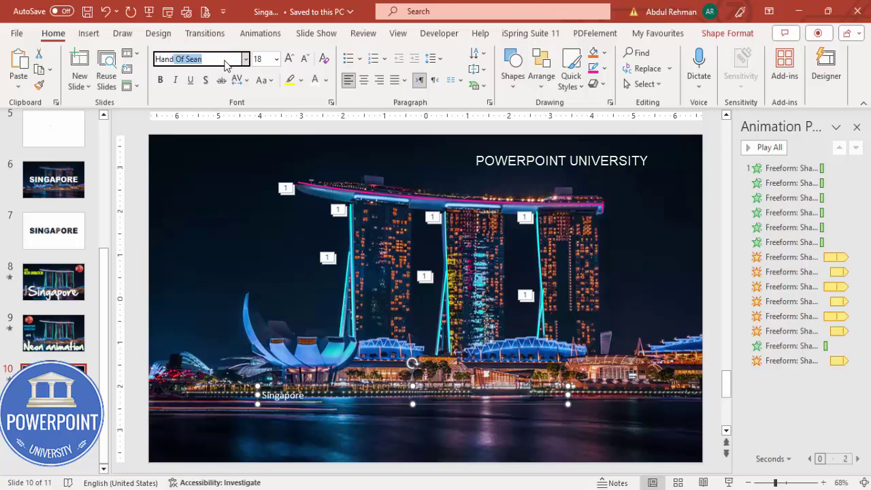
{"action": "key", "text": "Return"}
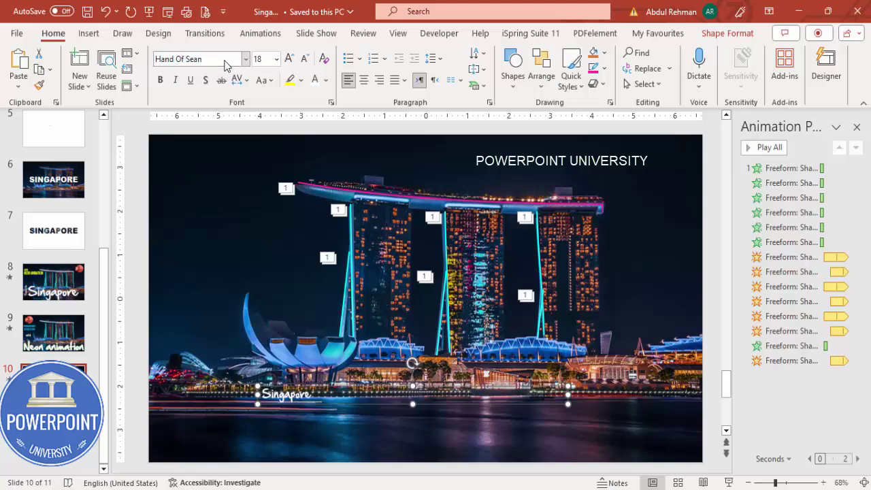
{"action": "left_click", "coordinate": [364, 80]}
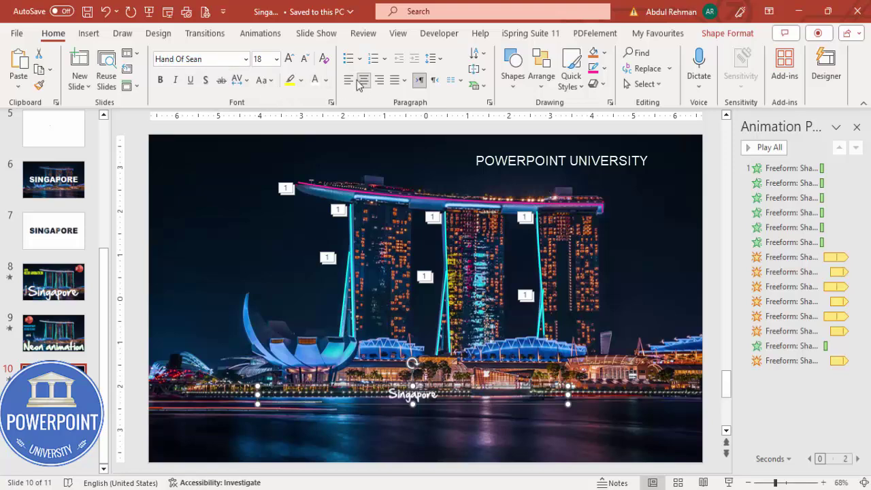
Step: Enlarge the title to 166 pt on one line, widen the box, and move it onto the photo
{"action": "left_click", "coordinate": [290, 60]}
{"action": "left_click", "coordinate": [290, 60]}
{"action": "left_click", "coordinate": [290, 60]}
{"action": "left_click", "coordinate": [290, 60]}
{"action": "left_click", "coordinate": [290, 60]}
{"action": "left_click", "coordinate": [290, 60]}
{"action": "left_click", "coordinate": [290, 60]}
{"action": "left_click", "coordinate": [290, 59]}
{"action": "left_click", "coordinate": [289, 60]}
{"action": "left_click", "coordinate": [290, 60]}
{"action": "left_click", "coordinate": [290, 60]}
{"action": "left_click", "coordinate": [290, 60]}
{"action": "left_click", "coordinate": [290, 60]}
{"action": "left_click", "coordinate": [290, 60]}
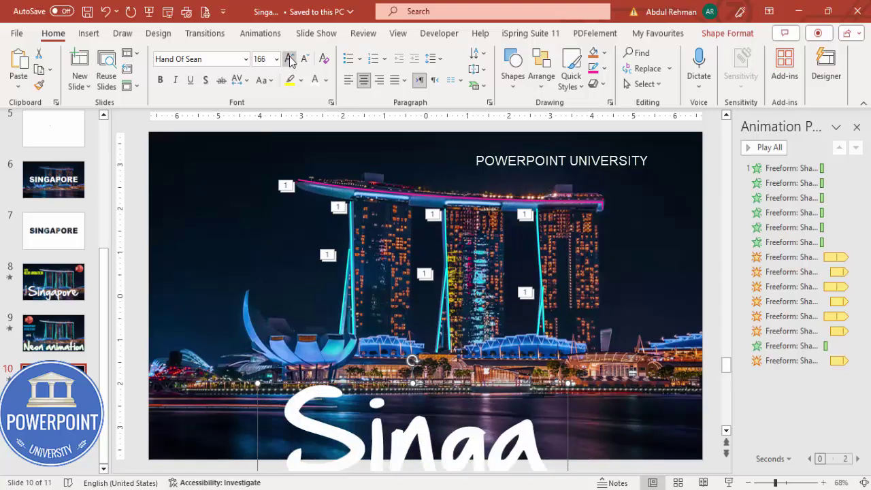
{"action": "left_click", "coordinate": [289, 60]}
{"action": "left_click", "coordinate": [742, 483]}
{"action": "left_click", "coordinate": [743, 482]}
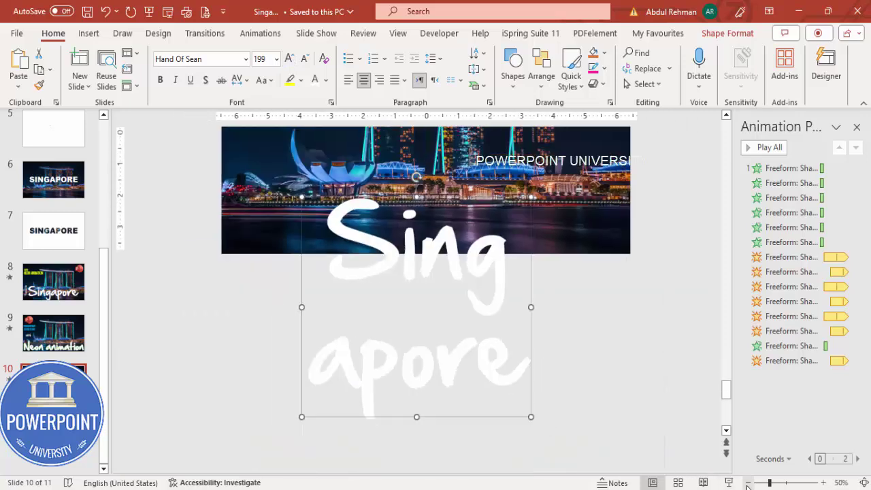
{"action": "left_click_drag", "start_coordinate": [531, 307], "coordinate": [589, 308]}
{"action": "left_click_drag", "start_coordinate": [302, 308], "coordinate": [214, 283]}
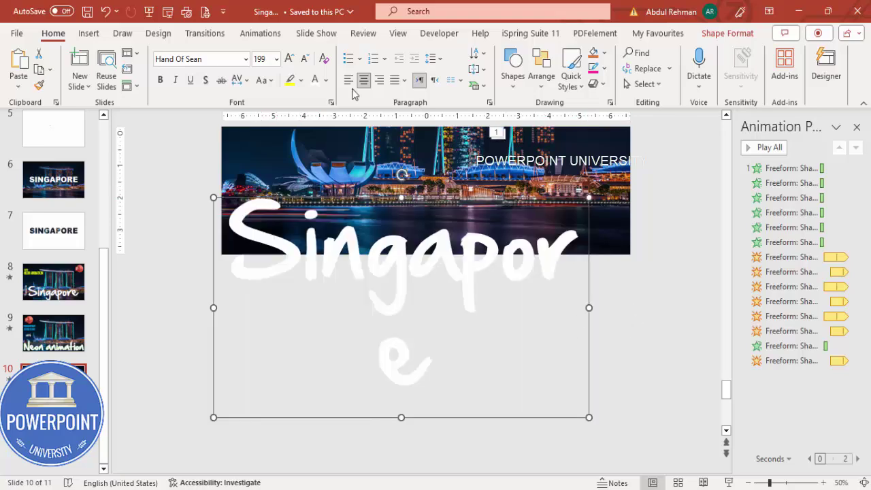
{"action": "left_click", "coordinate": [304, 59]}
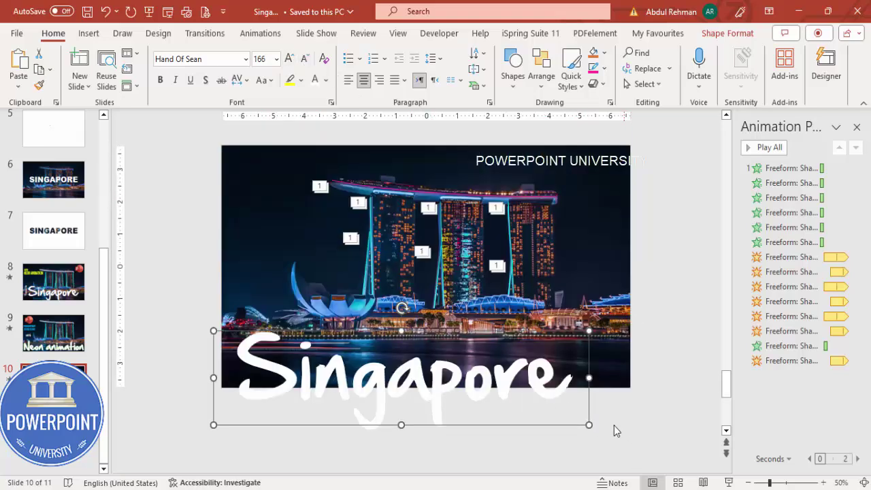
{"action": "left_click_drag", "start_coordinate": [589, 401], "coordinate": [611, 352]}
{"action": "left_click", "coordinate": [669, 349]}
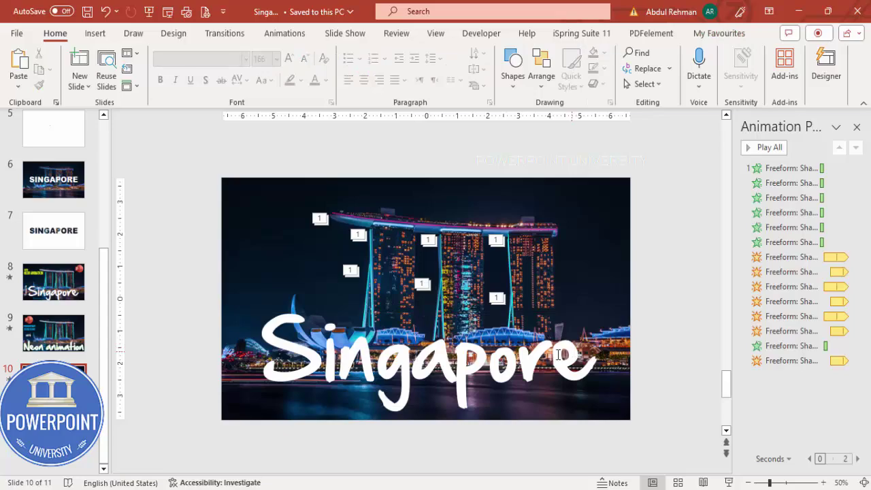
{"action": "left_click", "coordinate": [728, 483]}
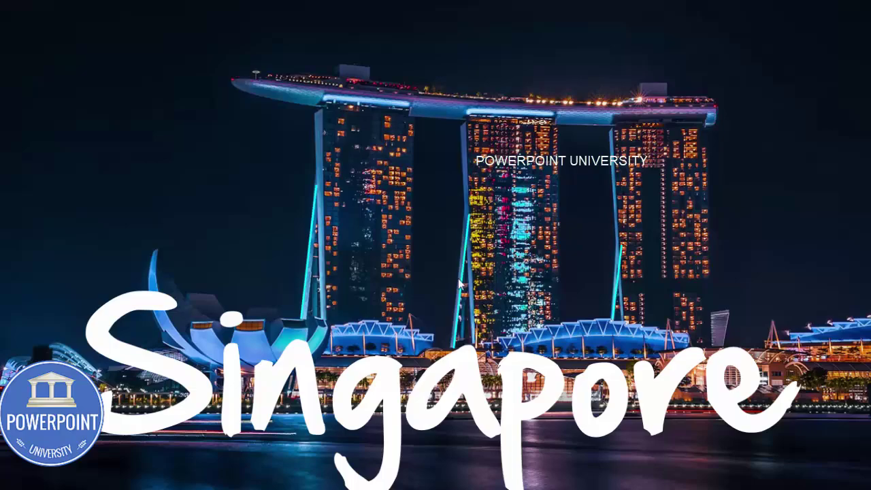
{"action": "key", "text": "Escape"}
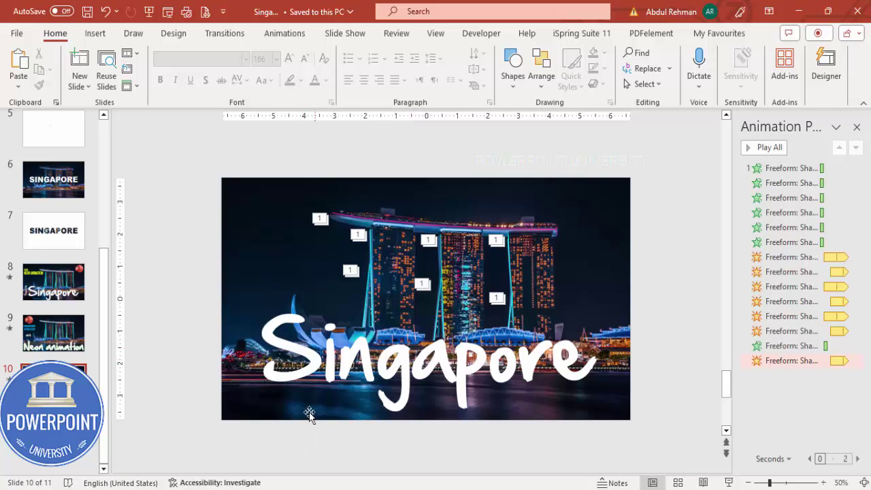
Step: Copy the Marina Bay Sands night photo from slide 11 and paste it onto slide 10
{"action": "key", "text": "Page_Down"}
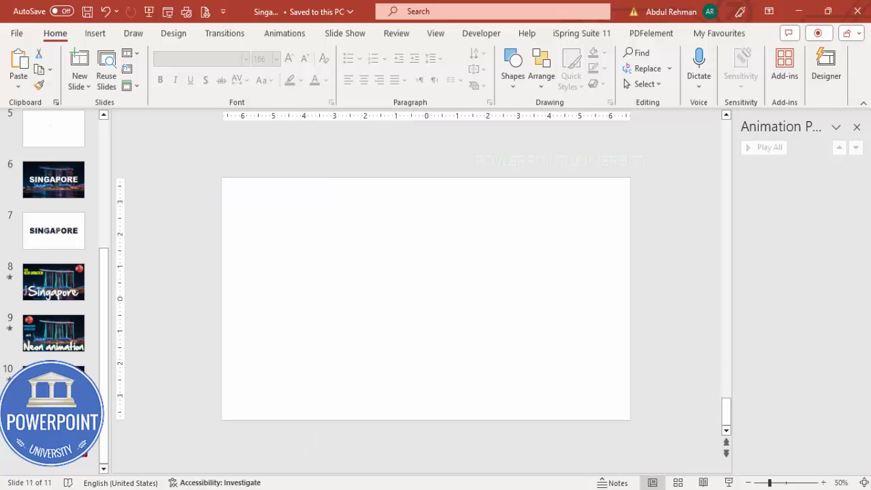
{"action": "key", "text": "Page_Up"}
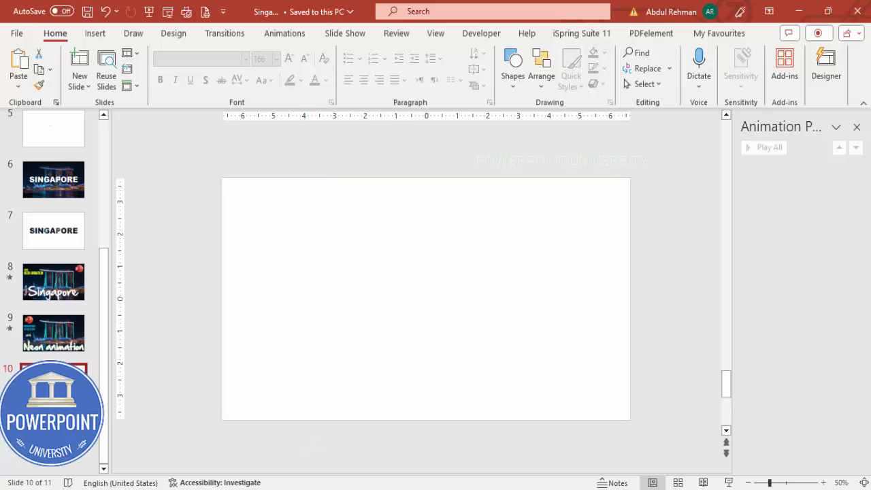
{"action": "key", "text": "Page_Down"}
{"action": "left_click", "coordinate": [553, 212]}
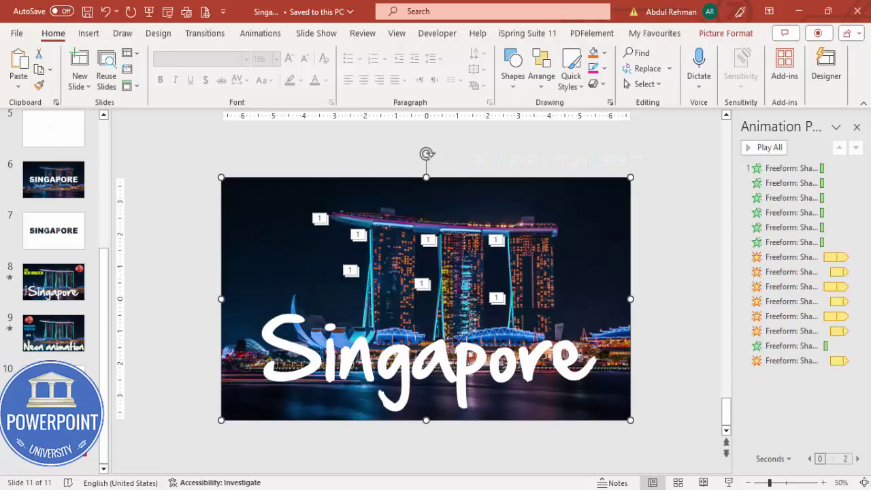
{"action": "key", "text": "Page_Up"}
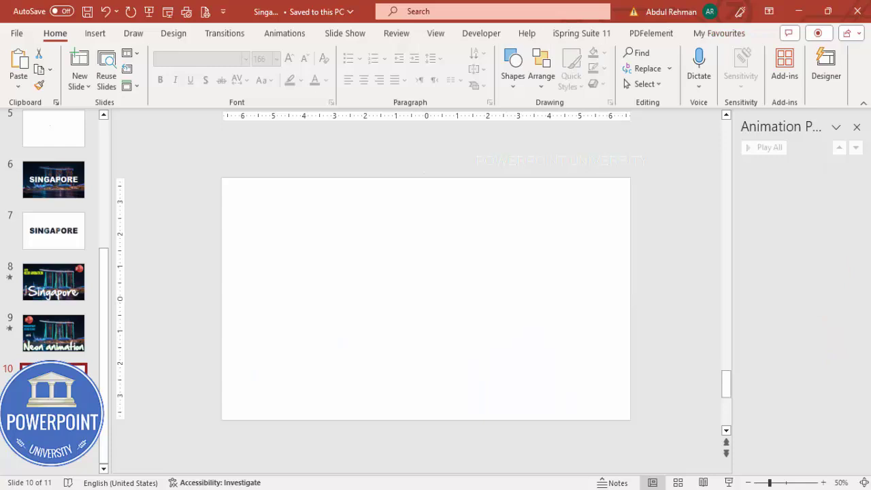
{"action": "key", "text": "ctrl+v"}
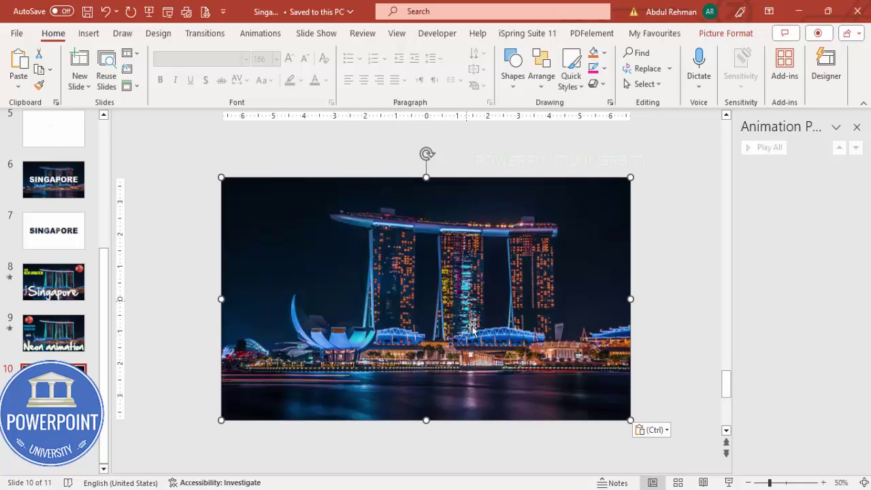
Step: Draw a rectangle covering the whole Marina Bay Sands photo
{"action": "left_click", "coordinate": [88, 33]}
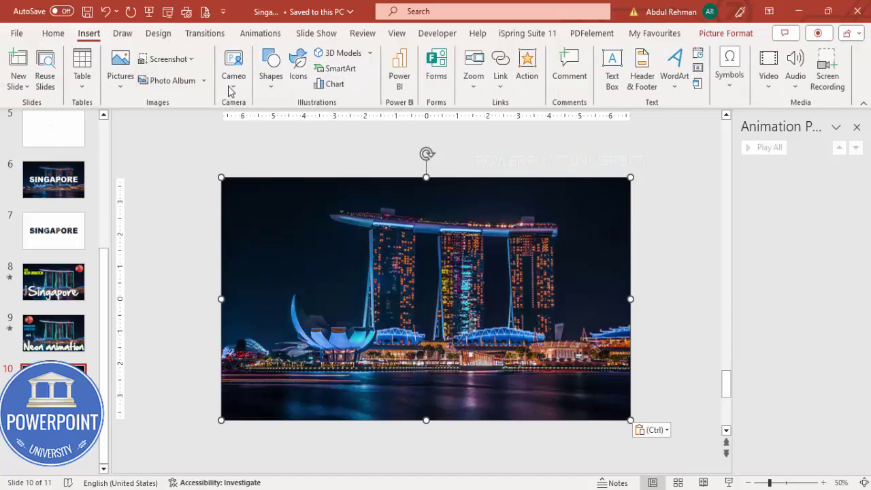
{"action": "left_click", "coordinate": [271, 88]}
{"action": "left_click", "coordinate": [264, 210]}
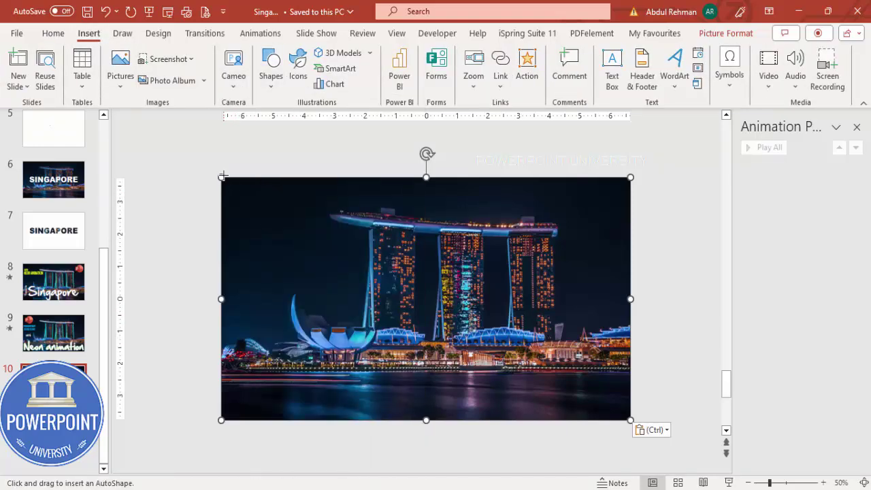
{"action": "left_click_drag", "start_coordinate": [221, 177], "coordinate": [630, 420]}
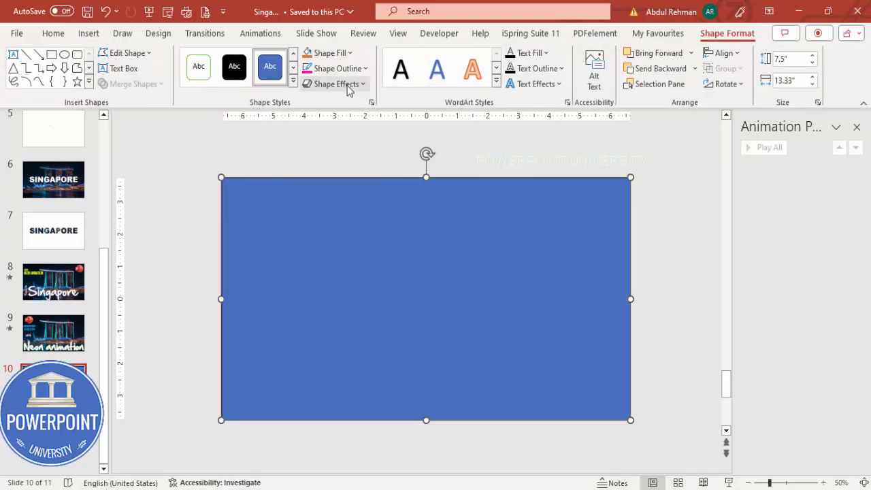
Step: Remove the rectangle's outline and give it a grey fill
{"action": "left_click", "coordinate": [337, 68]}
{"action": "left_click", "coordinate": [346, 253]}
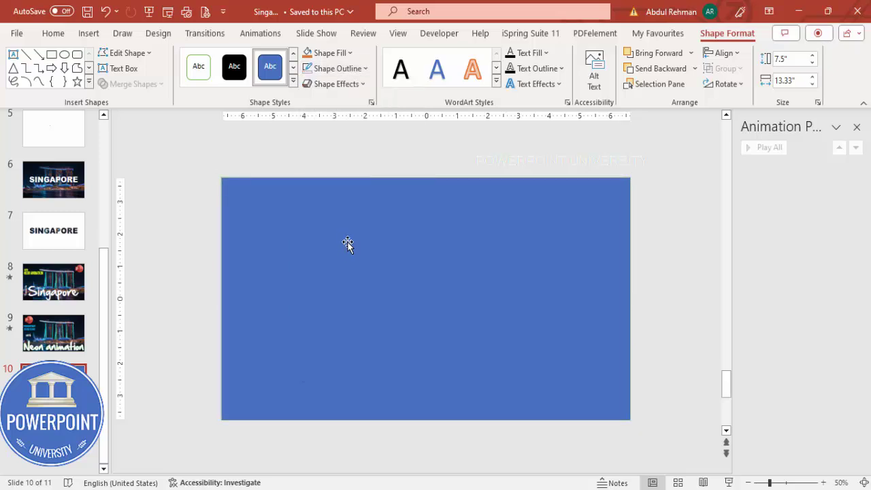
{"action": "left_click", "coordinate": [329, 52]}
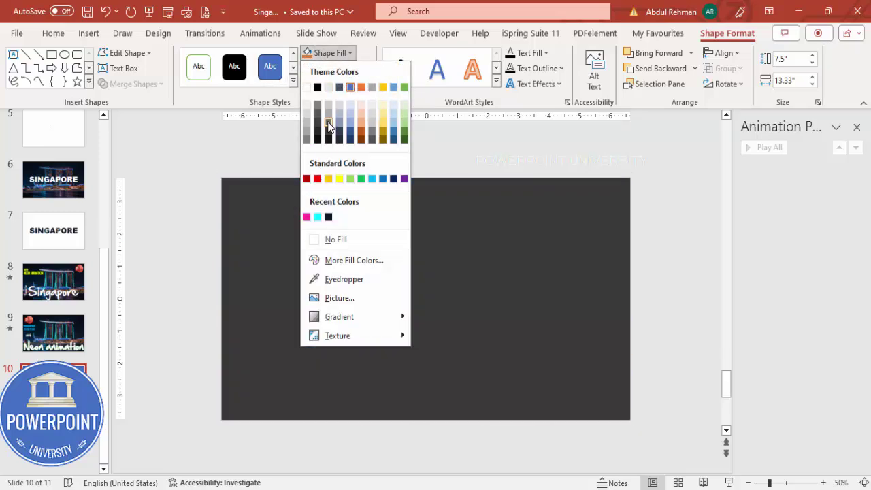
{"action": "left_click", "coordinate": [328, 114]}
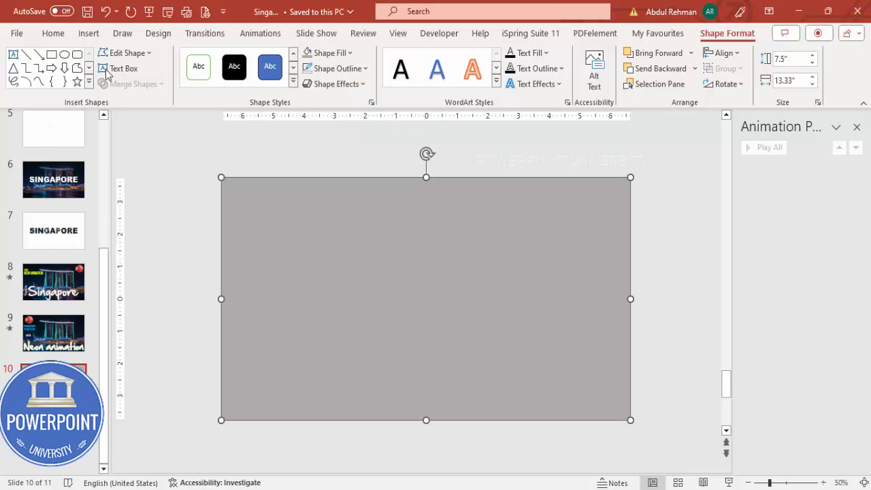
{"action": "left_click", "coordinate": [88, 33]}
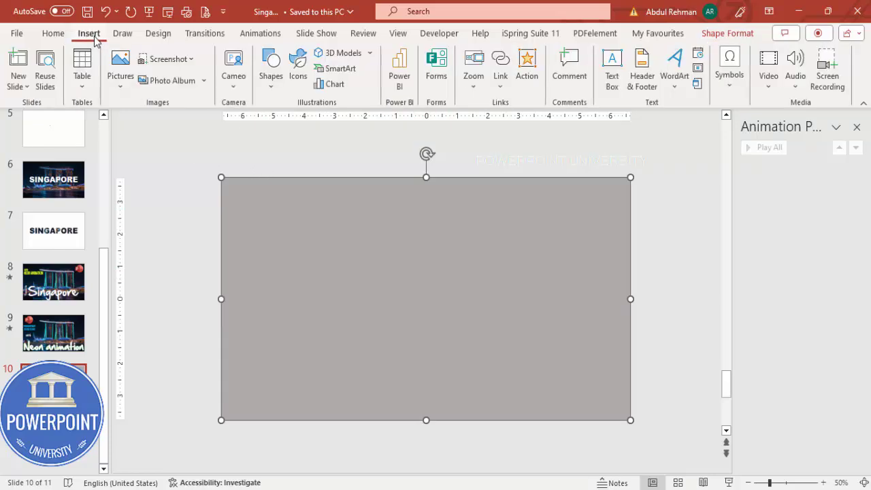
Step: Add a centred 'SINGAPORE' text box in Arial Black over the rectangle
{"action": "left_click", "coordinate": [612, 67]}
{"action": "left_click_drag", "start_coordinate": [318, 251], "coordinate": [568, 307]}
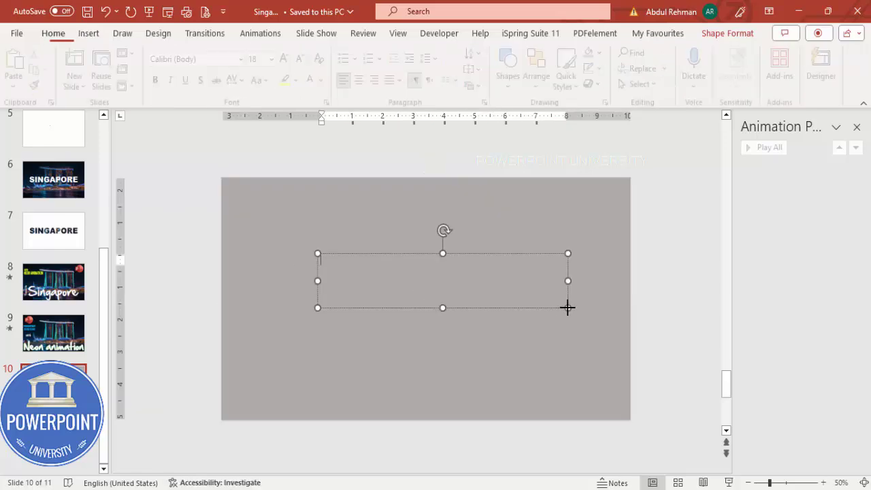
{"action": "type", "text": "SiNGAPOR"}
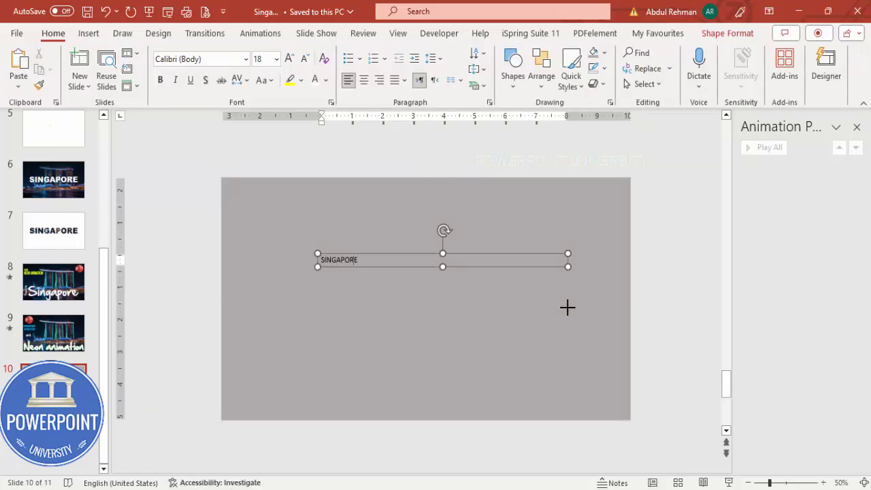
{"action": "type", "text": "E"}
{"action": "left_click", "coordinate": [387, 258]}
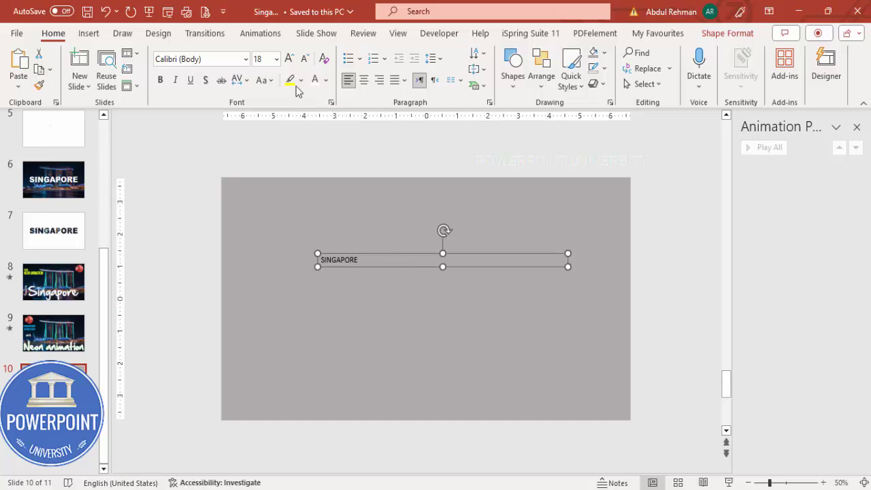
{"action": "left_click", "coordinate": [220, 59]}
{"action": "type", "text": "arial"}
{"action": "key", "text": "Return"}
{"action": "left_click", "coordinate": [365, 79]}
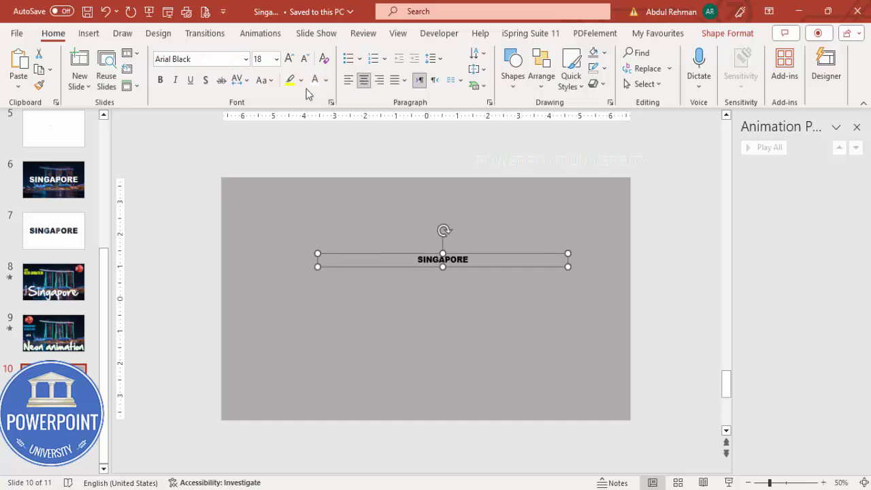
Step: Raise SINGAPORE to 138 pt and stretch its box across the slide's middle
{"action": "left_click", "coordinate": [289, 60]}
{"action": "left_click", "coordinate": [290, 59]}
{"action": "left_click", "coordinate": [289, 60]}
{"action": "left_click", "coordinate": [289, 60]}
{"action": "left_click", "coordinate": [290, 60]}
{"action": "left_click", "coordinate": [290, 60]}
{"action": "left_click", "coordinate": [289, 60]}
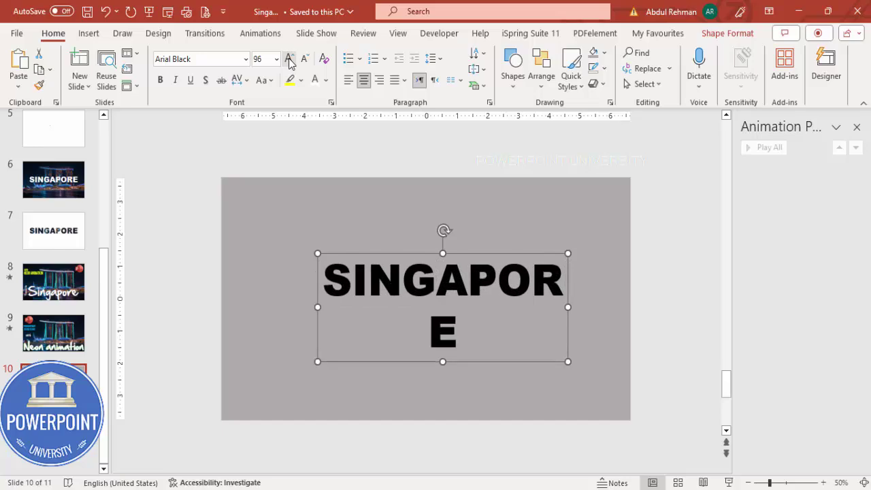
{"action": "left_click", "coordinate": [290, 60]}
{"action": "left_click", "coordinate": [291, 60]}
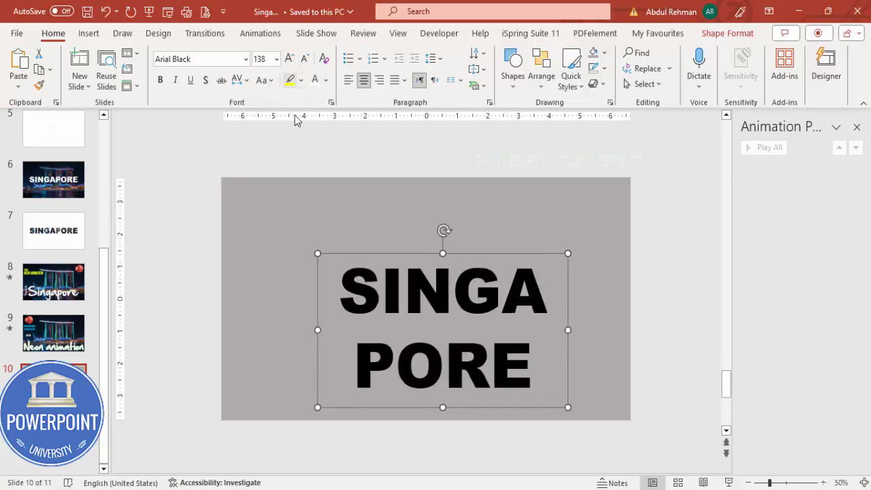
{"action": "left_click_drag", "start_coordinate": [313, 330], "coordinate": [216, 329]}
{"action": "left_click_drag", "start_coordinate": [567, 329], "coordinate": [632, 327]}
{"action": "left_click_drag", "start_coordinate": [596, 254], "coordinate": [597, 260]}
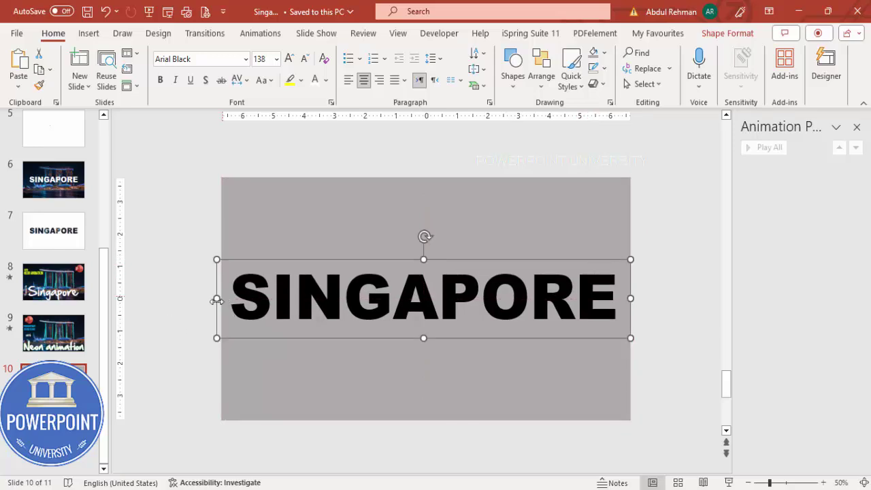
{"action": "left_click_drag", "start_coordinate": [216, 299], "coordinate": [222, 298]}
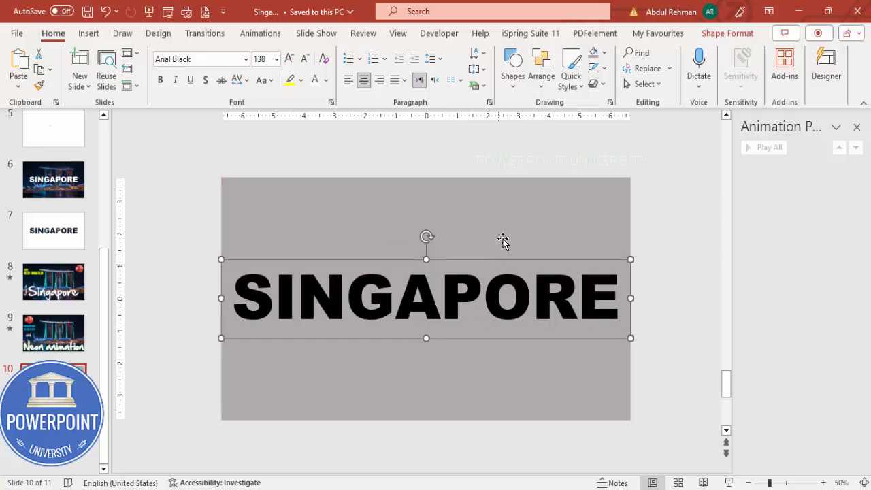
Step: Subtract the SINGAPORE text from the grey rectangle with Merge Shapes
{"action": "left_click", "coordinate": [537, 223]}
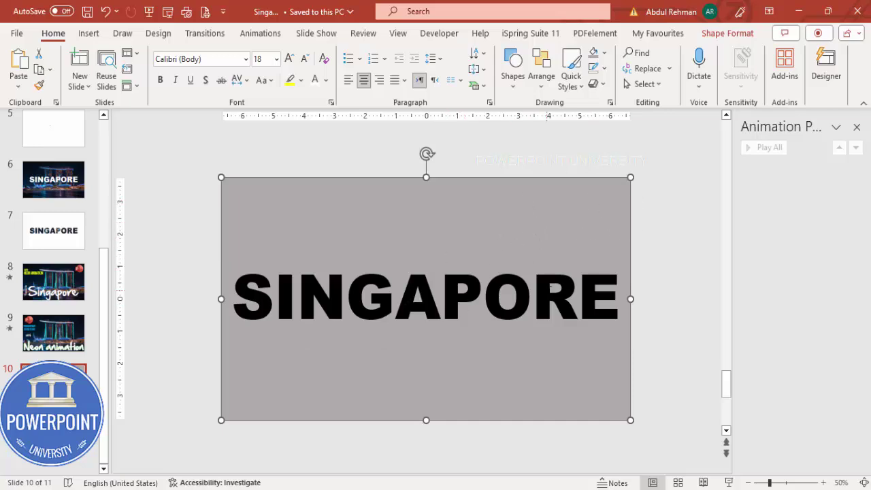
{"action": "left_click", "coordinate": [550, 293], "text": "shift"}
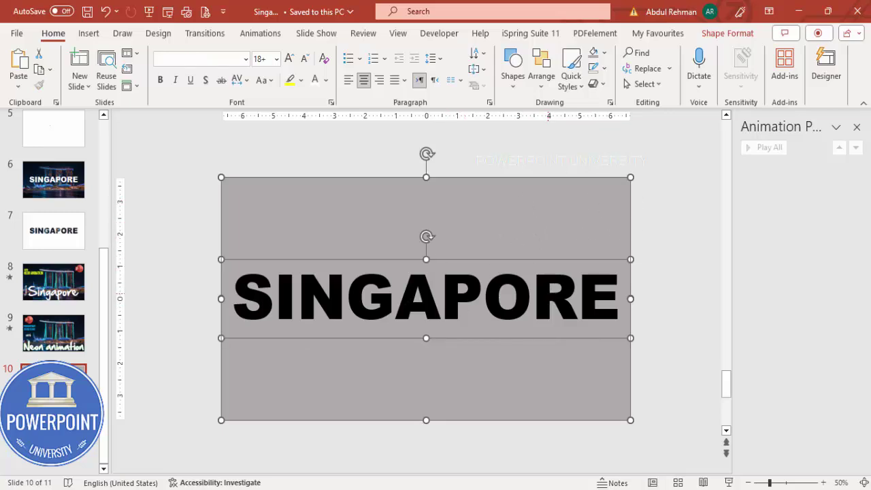
{"action": "left_click", "coordinate": [736, 34]}
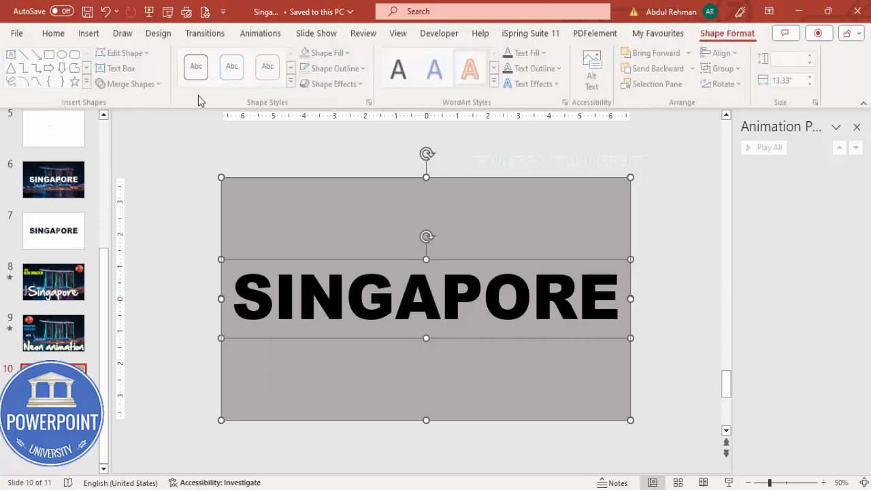
{"action": "left_click", "coordinate": [145, 88]}
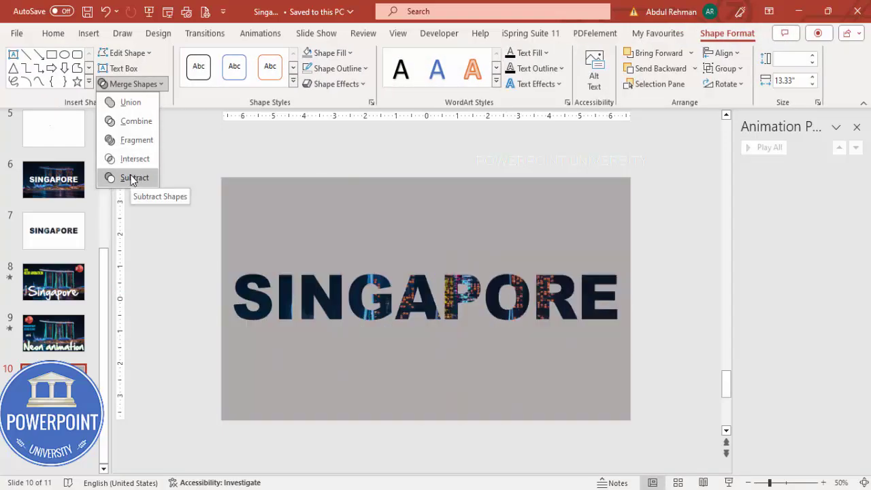
{"action": "left_click", "coordinate": [132, 178]}
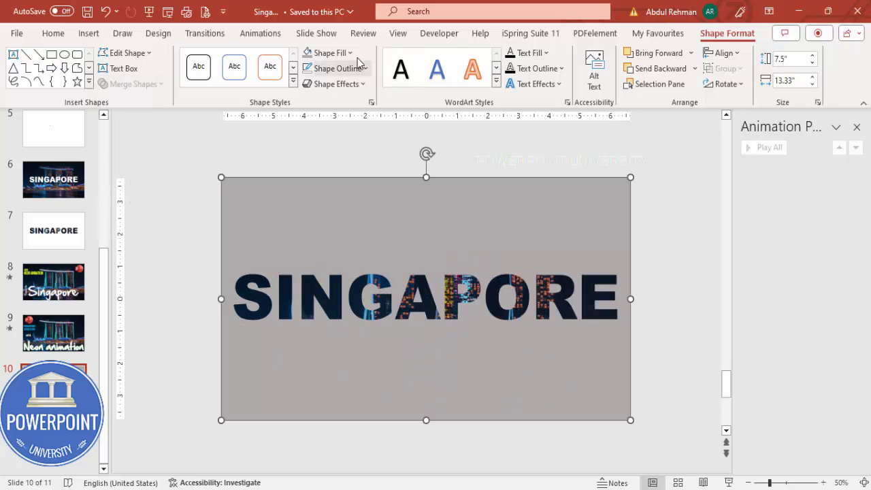
Step: Fill the letter-cutout shape with white so the photo shows through
{"action": "left_click", "coordinate": [329, 53]}
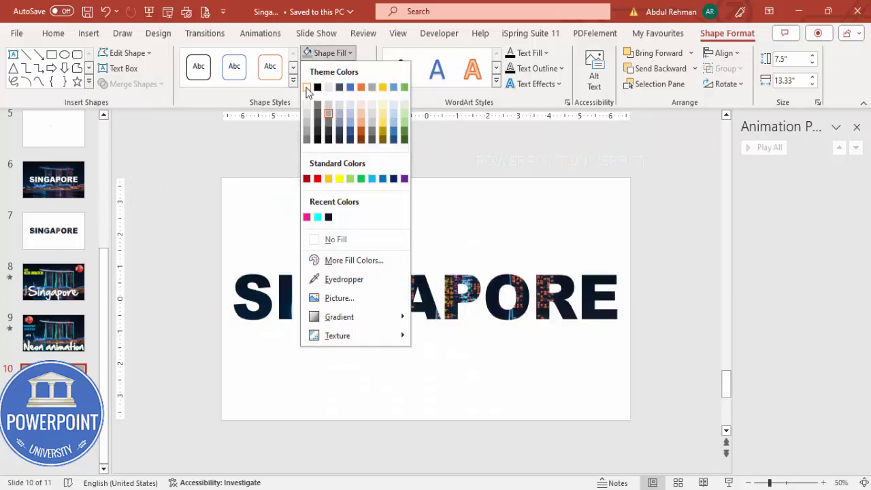
{"action": "left_click", "coordinate": [307, 89]}
{"action": "mouse_move", "coordinate": [424, 211]}
{"action": "left_mouse_down"}
{"action": "mouse_move", "coordinate": [563, 318]}
{"action": "mouse_move", "coordinate": [449, 238]}
{"action": "mouse_move", "coordinate": [424, 207]}
{"action": "left_mouse_up"}
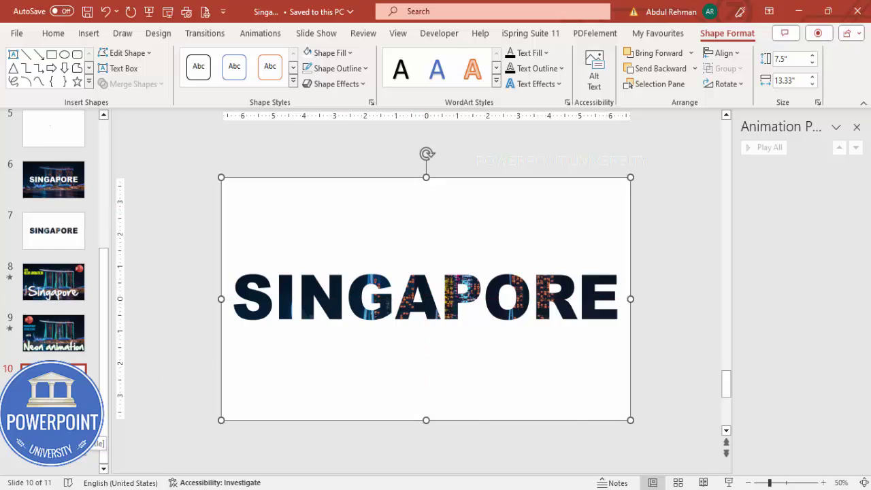
Step: Give slide 11 a Morph transition with a 01.00 duration
{"action": "scroll", "coordinate": [426, 299], "scroll_direction": "down", "scroll_amount": 1}
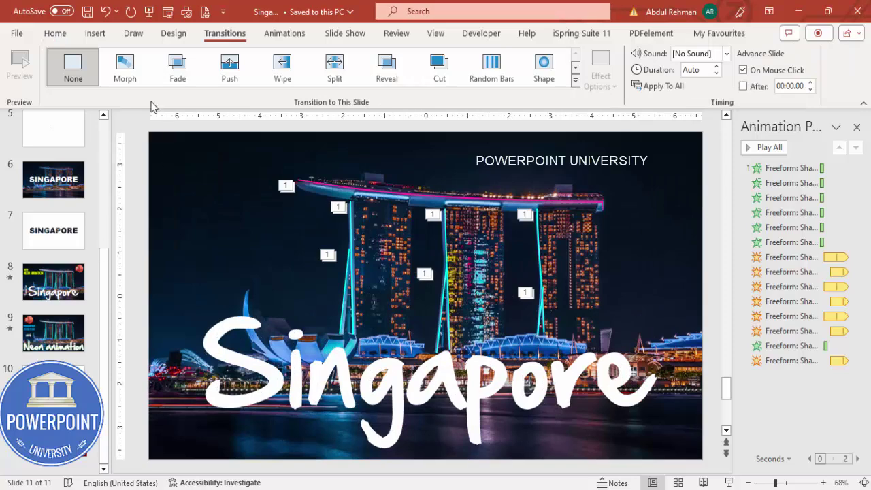
{"action": "left_click", "coordinate": [125, 71]}
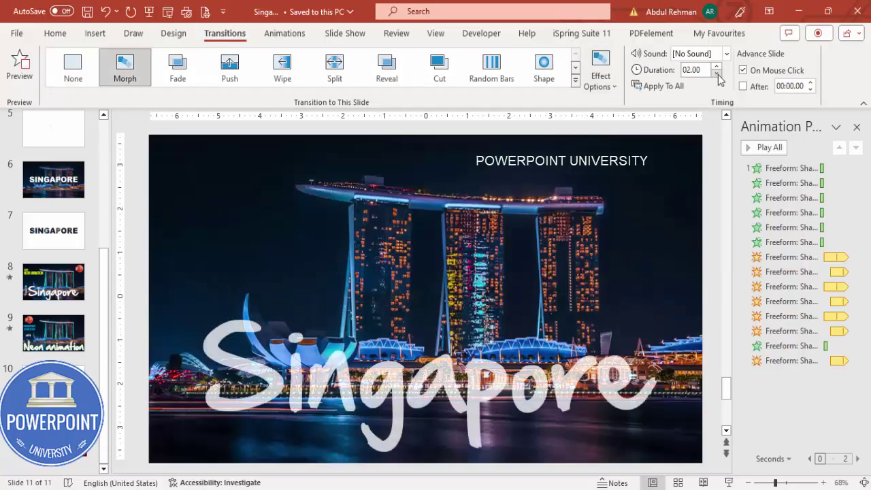
{"action": "left_click", "coordinate": [716, 74]}
{"action": "left_click", "coordinate": [716, 73]}
{"action": "left_click", "coordinate": [717, 73]}
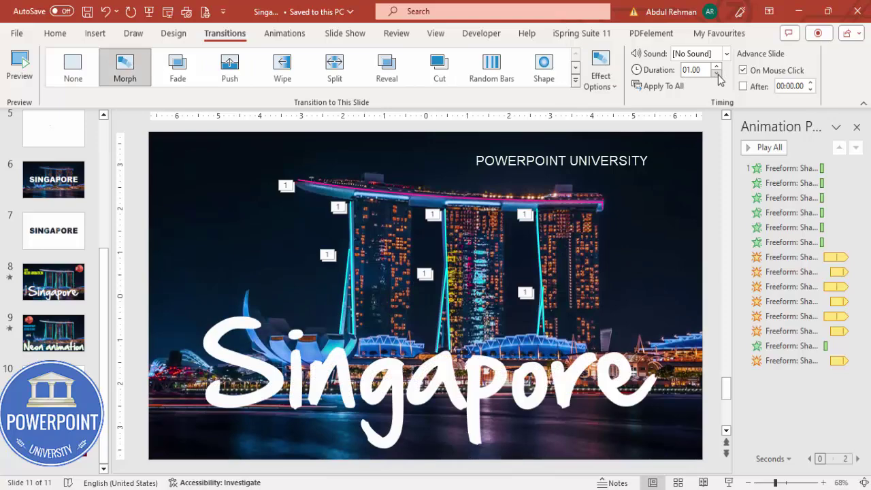
Step: Copy the white SINGAPORE cutout from slide 10 and paste it onto slide 11
{"action": "left_click", "coordinate": [76, 369]}
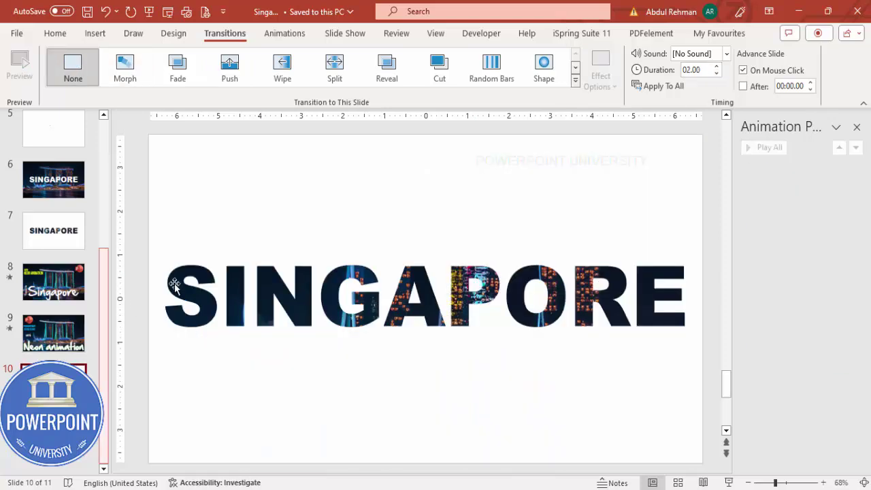
{"action": "left_click", "coordinate": [379, 186]}
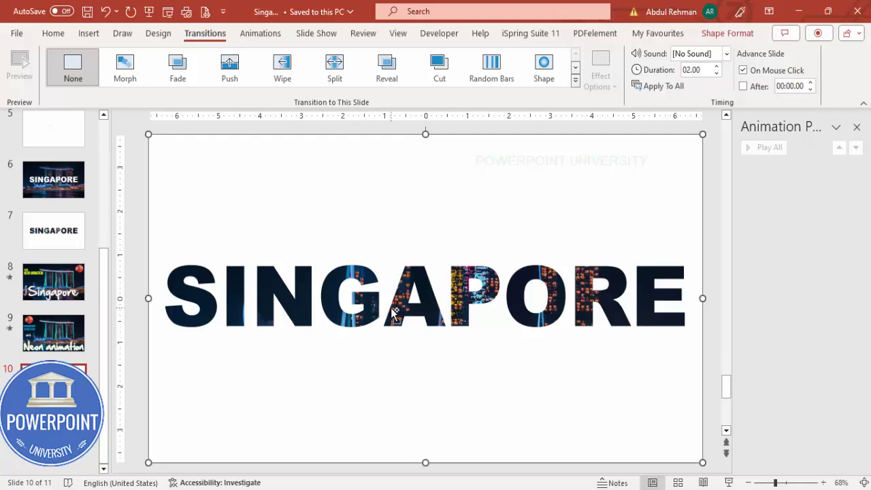
{"action": "key", "text": "Page_Down"}
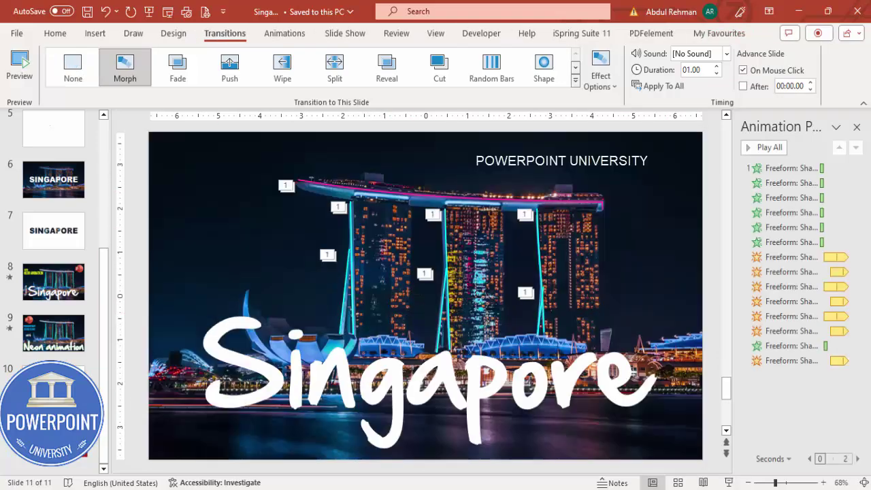
{"action": "key", "text": "ctrl+v"}
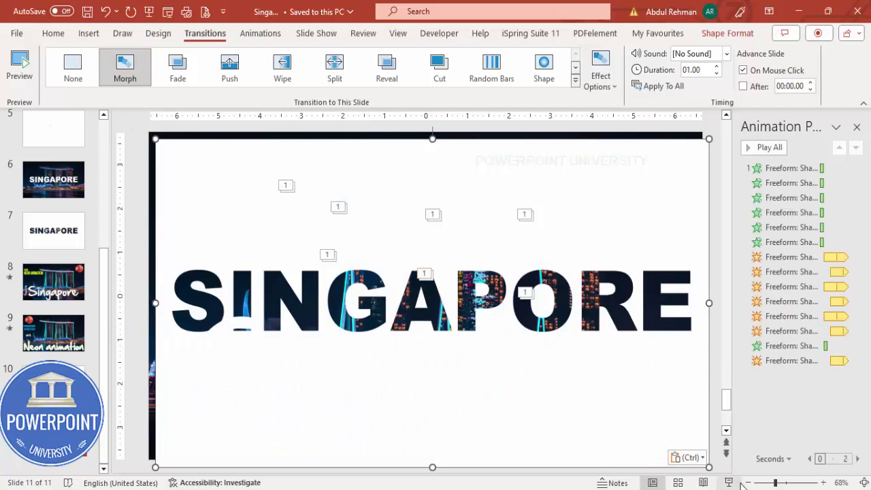